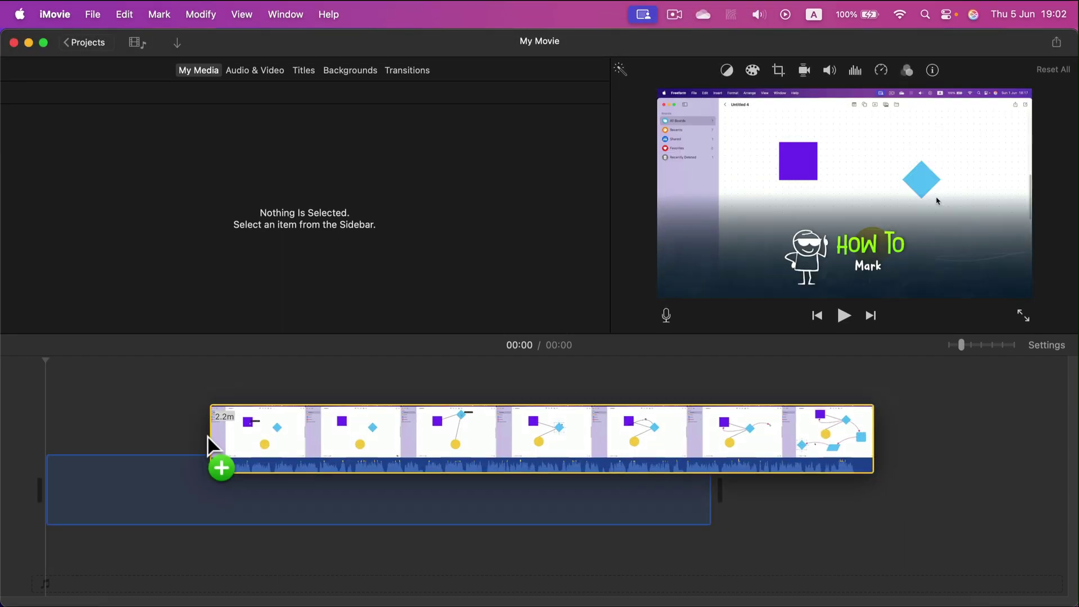
# Place the 2-minute-15-second screen-recording clip at the start of the project timeline
pyautogui.moveTo(211, 446); pyautogui.dragTo(76, 493)
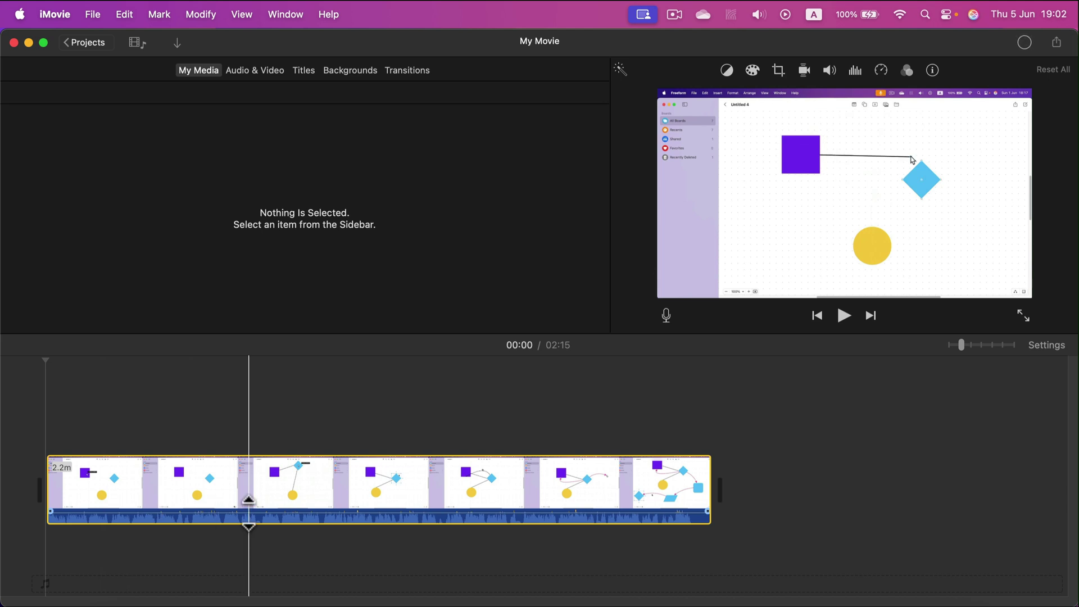
pyautogui.click(63, 372)
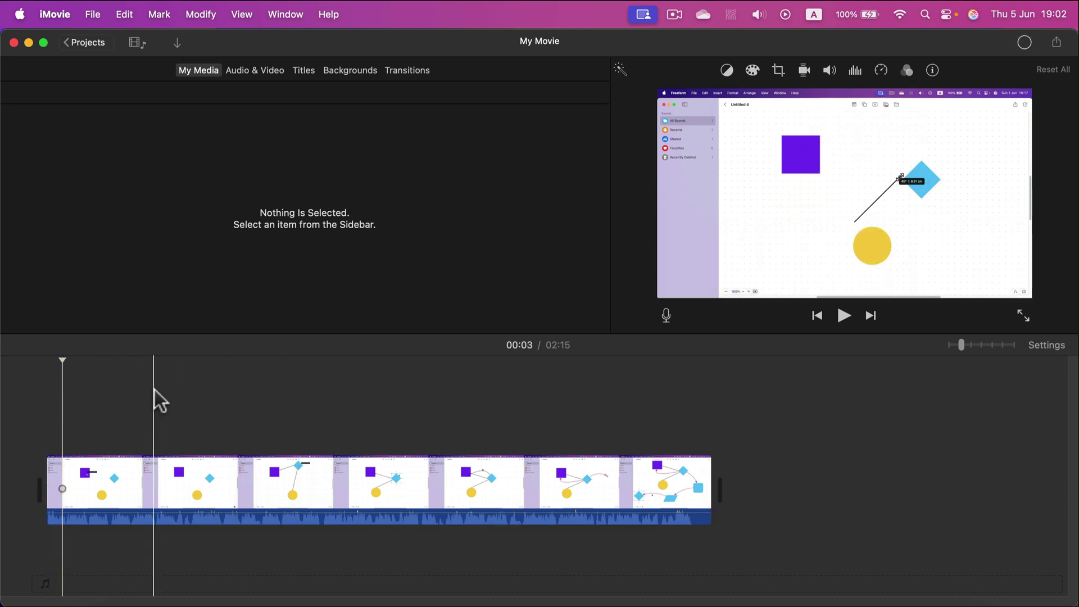
pyautogui.click(116, 392)
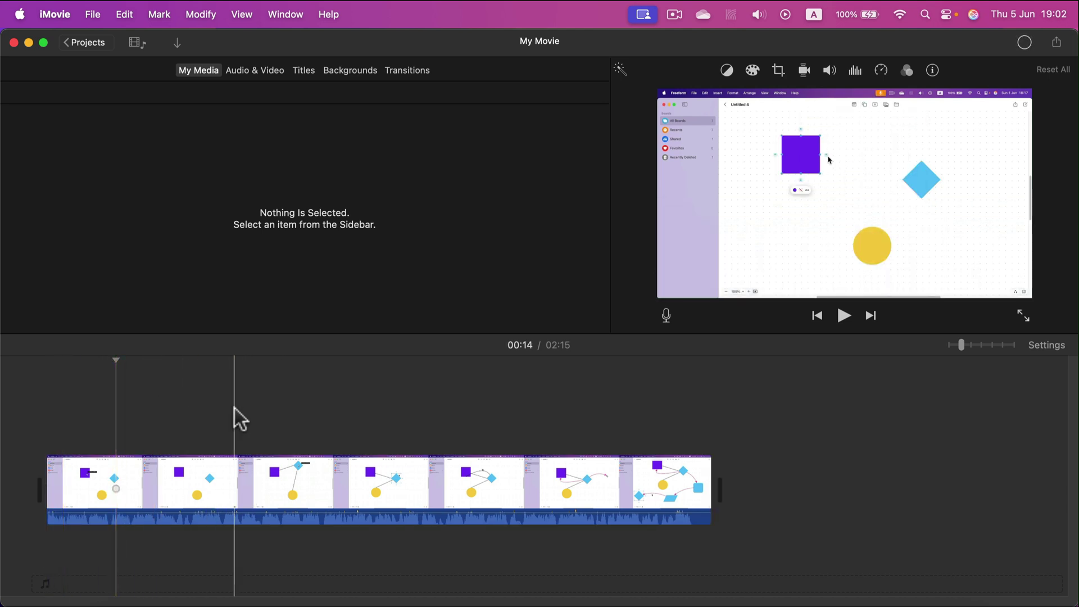
pyautogui.click(170, 404)
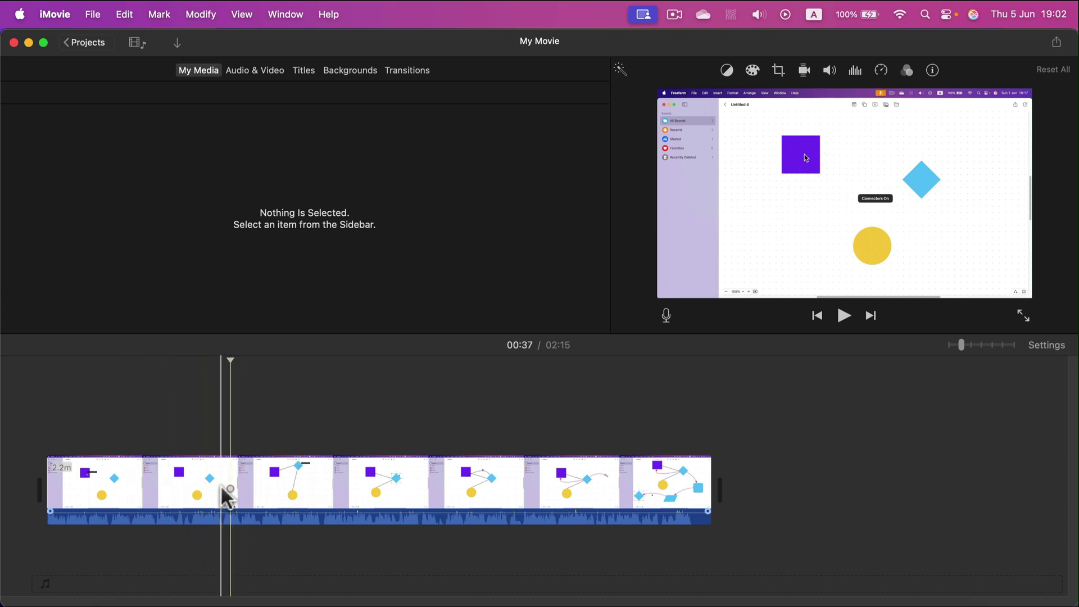
pyautogui.click(237, 482)
pyautogui.click(245, 405)
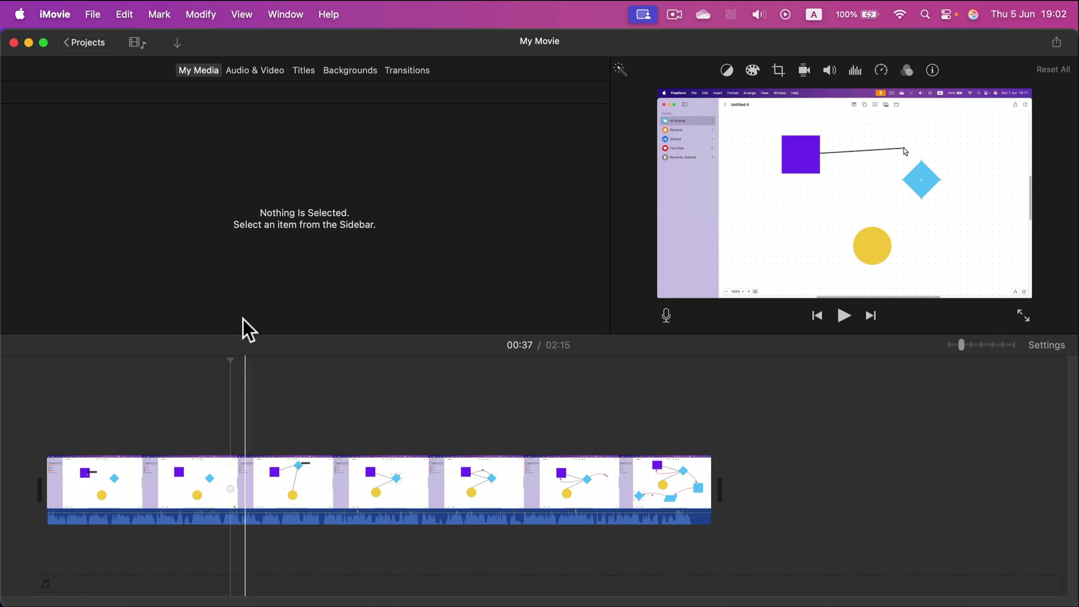
# Show the Titles browser with the Lower Third style available
pyautogui.click(307, 69)
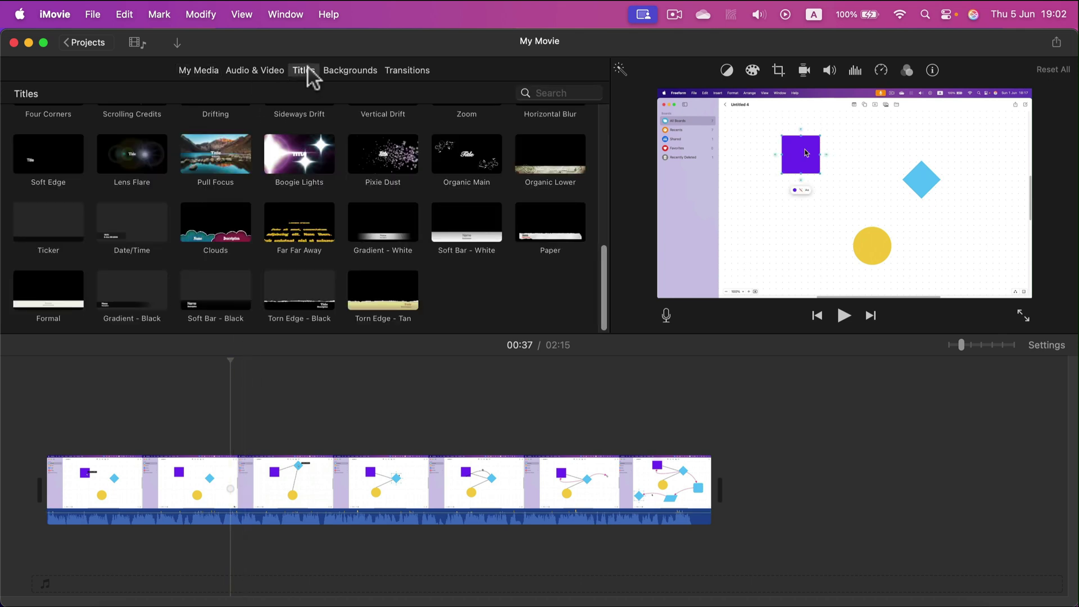
pyautogui.scroll(3, 312, 262)
pyautogui.scroll(3, 143, 209)
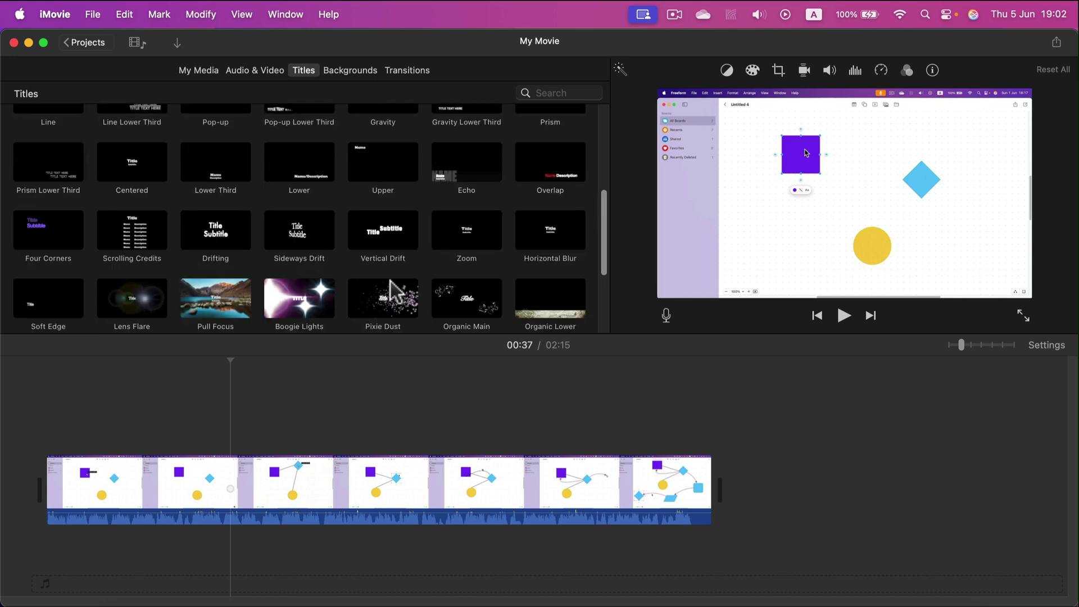
pyautogui.scroll(5, 387, 283)
pyautogui.scroll(3, 383, 285)
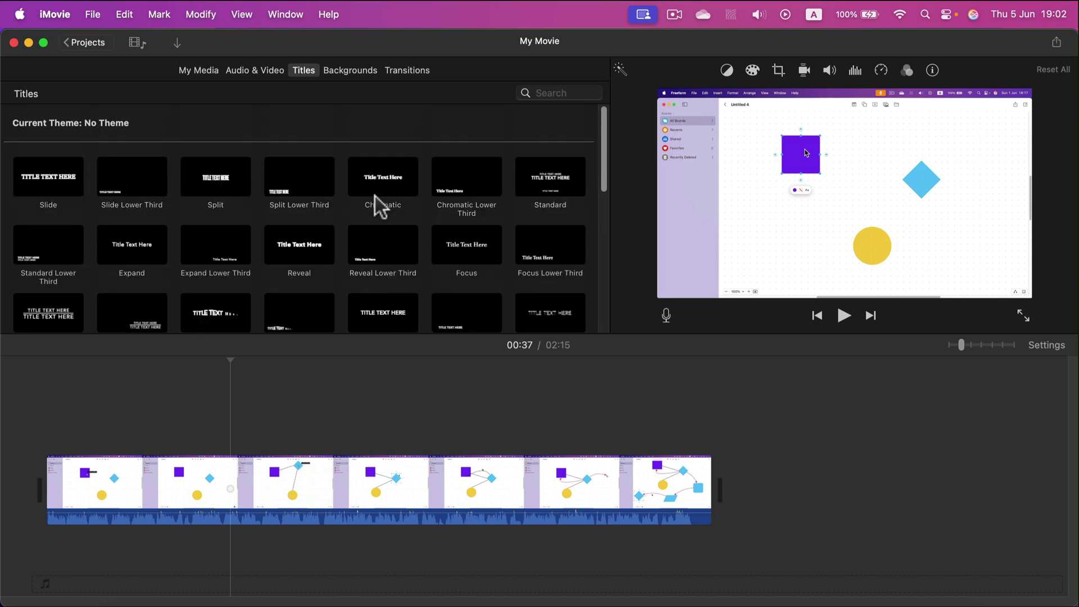
pyautogui.scroll(-3, 337, 228)
pyautogui.scroll(-2, 254, 264)
pyautogui.scroll(-3, 252, 263)
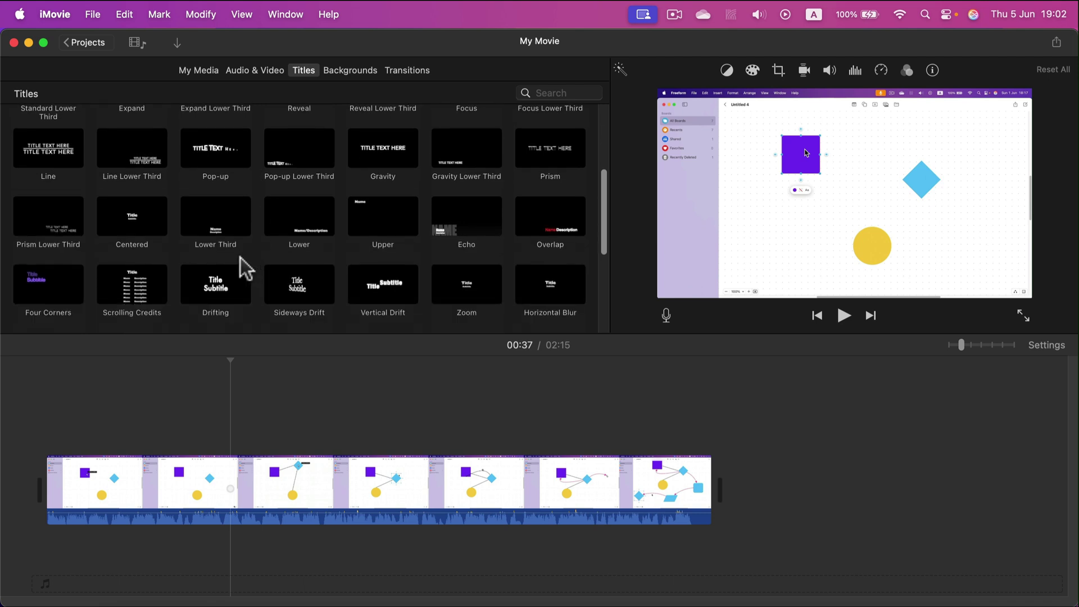
# Drop a Lower Third title above the screen-recording clip in the timeline
pyautogui.click(215, 218)
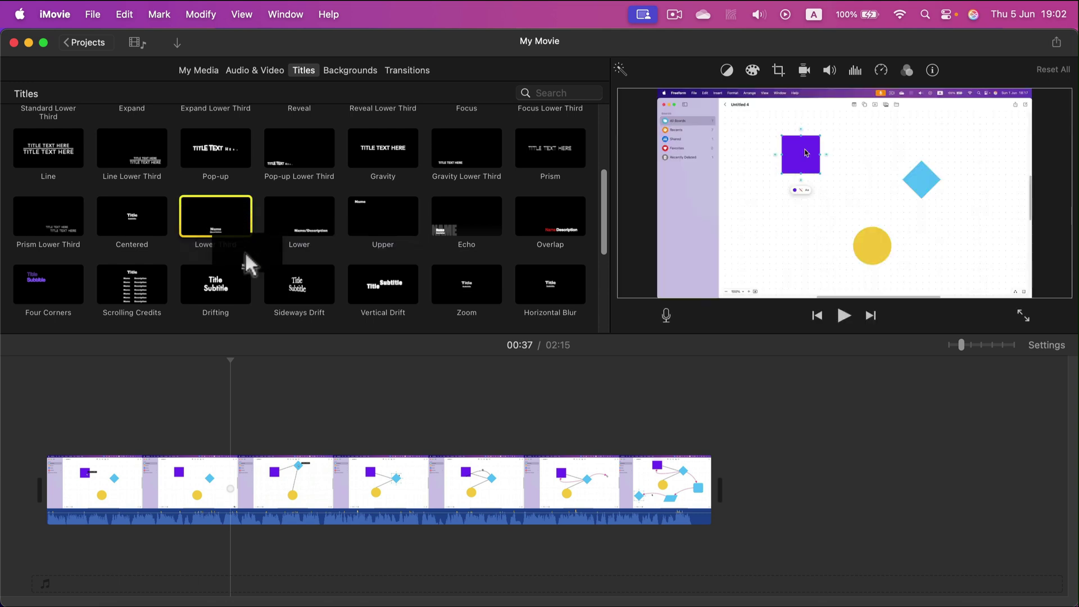
pyautogui.moveTo(285, 340); pyautogui.dragTo(232, 413)
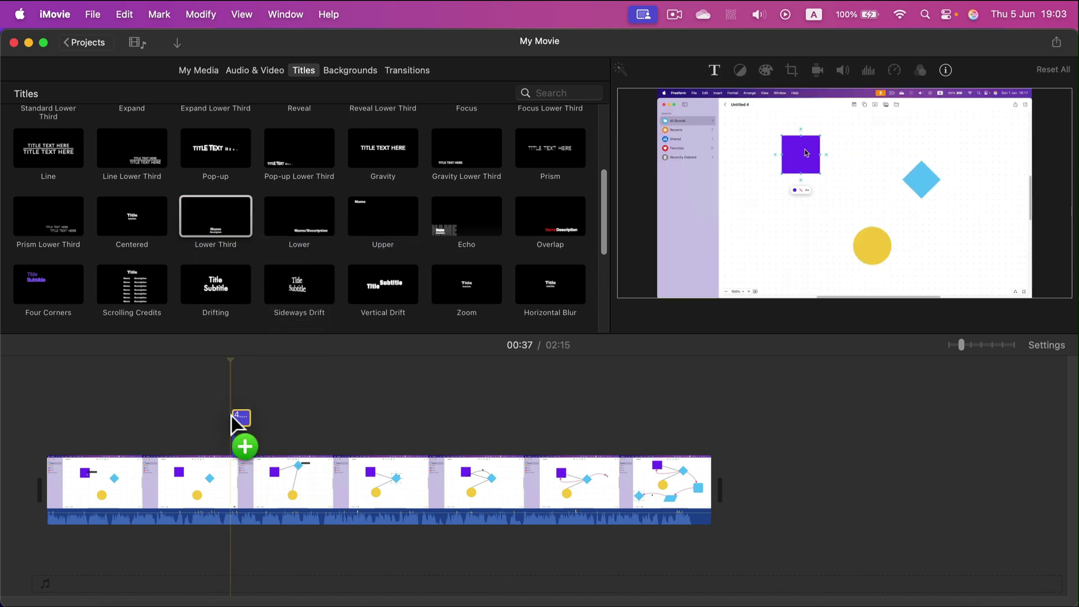
pyautogui.moveTo(232, 413); pyautogui.dragTo(229, 419)
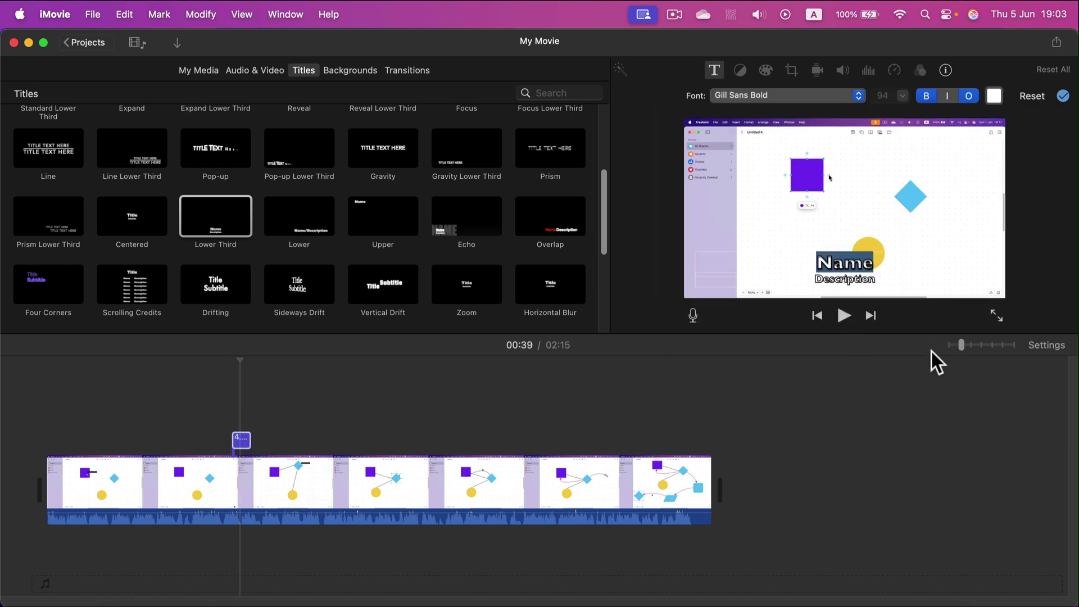
# Zoom the timeline in and lengthen the Lower Third title to 6.5 seconds
pyautogui.moveTo(962, 345); pyautogui.dragTo(980, 345)
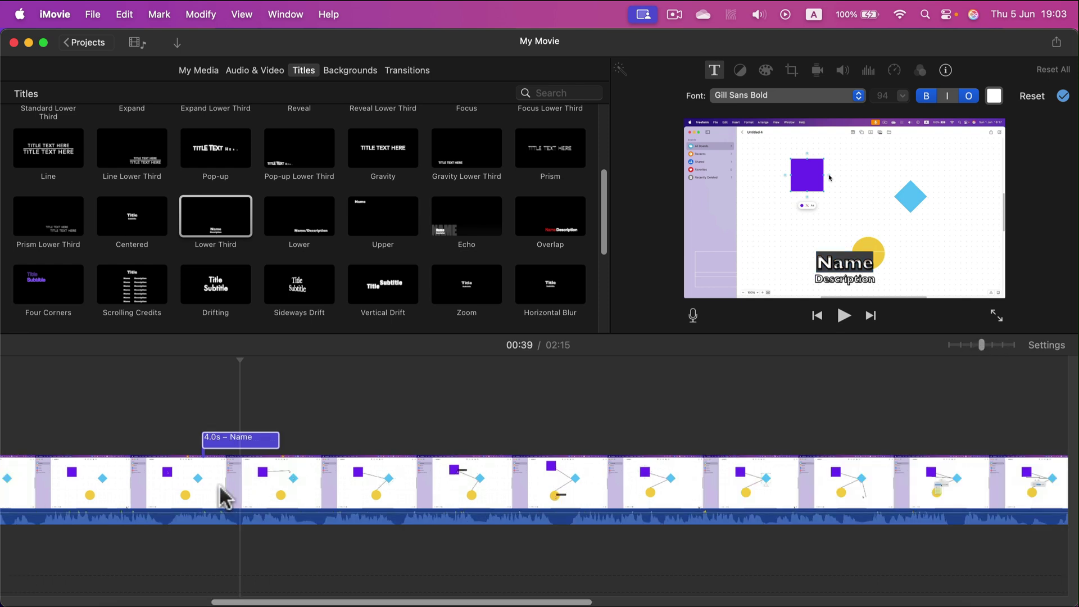
pyautogui.moveTo(214, 438); pyautogui.dragTo(205, 438)
pyautogui.moveTo(277, 439); pyautogui.dragTo(328, 442)
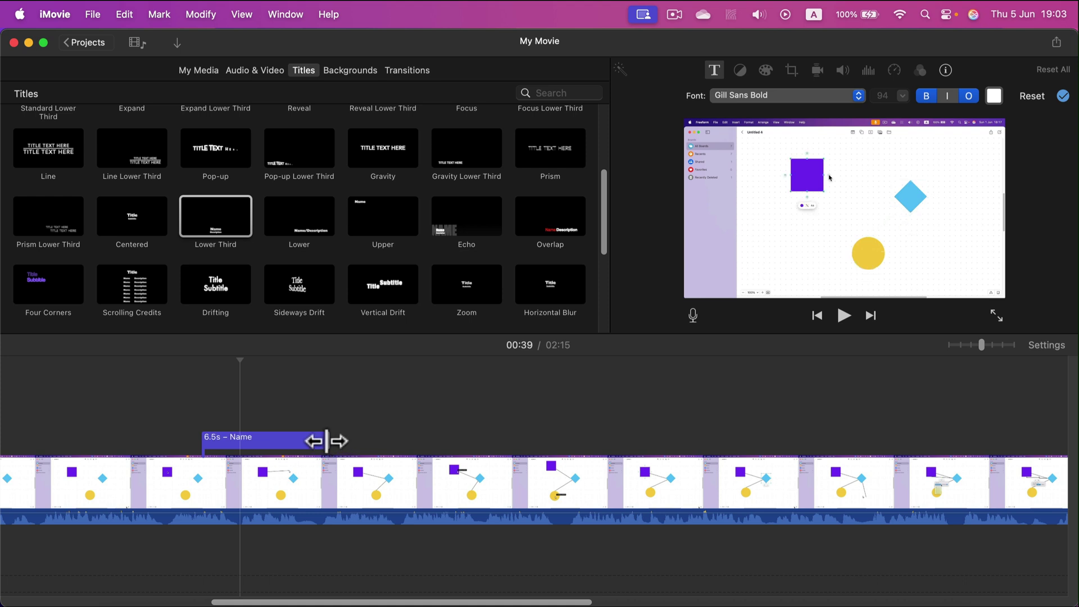
pyautogui.click(262, 442)
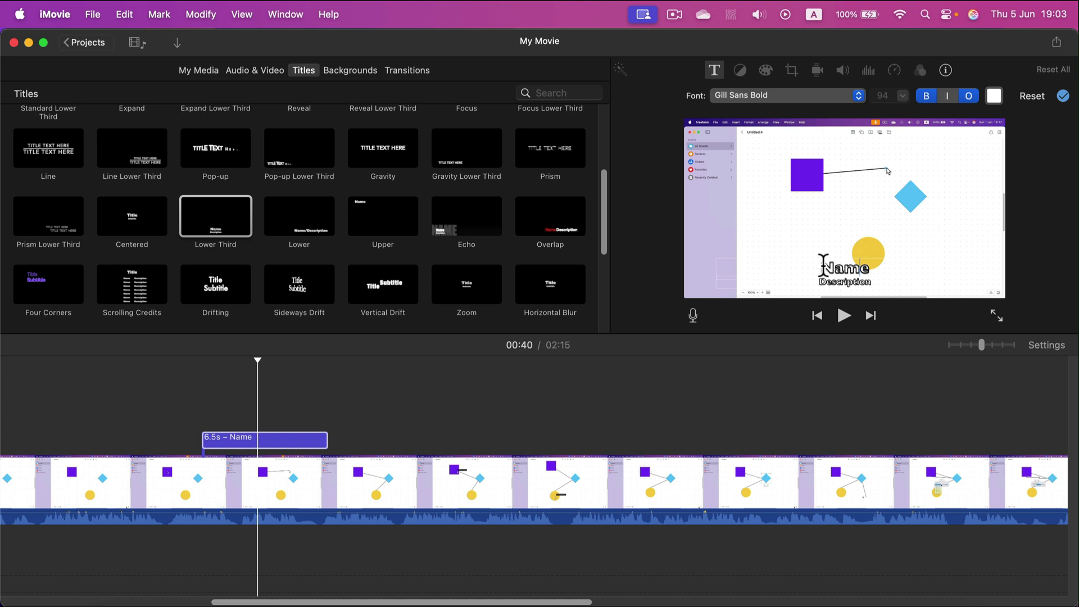
# Change the title's Name text to 'Hello', play it back to 45 s, and select it
pyautogui.moveTo(823, 266); pyautogui.dragTo(883, 268)
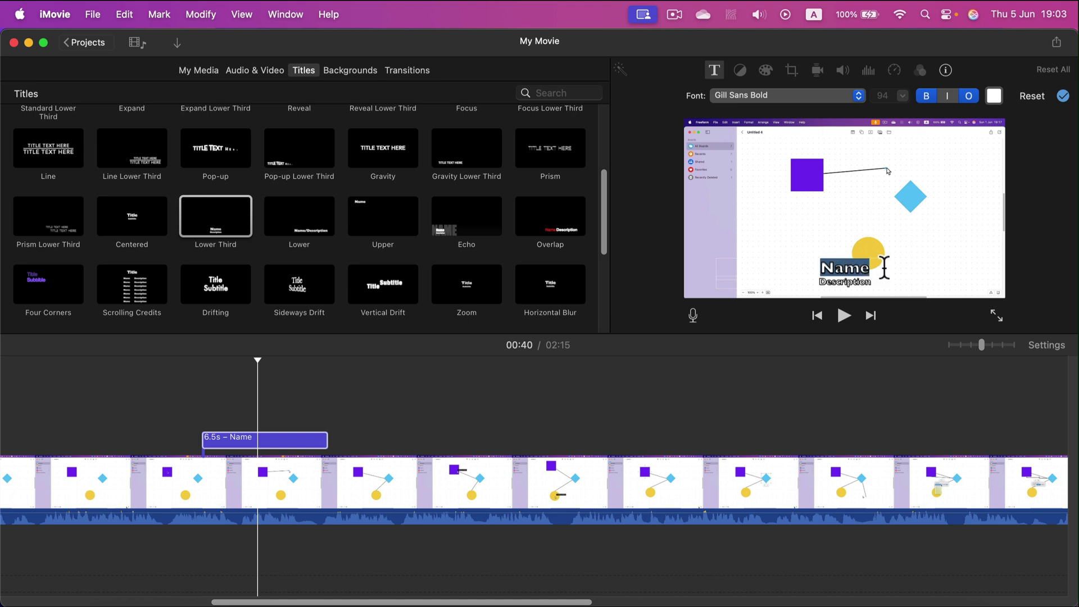
pyautogui.write('Hello')
pyautogui.click(844, 316)
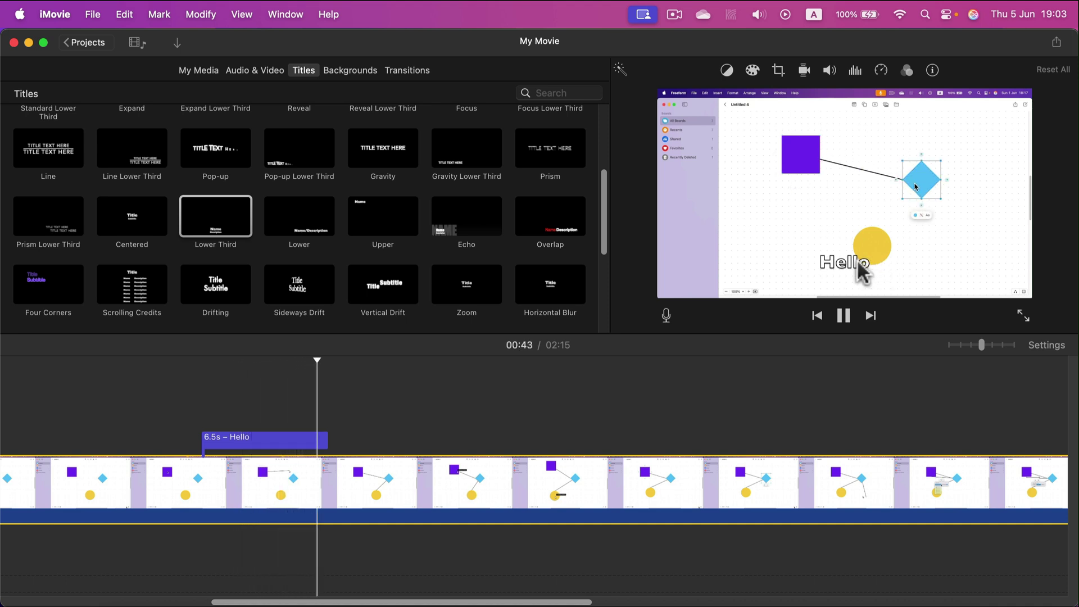
pyautogui.click(844, 316)
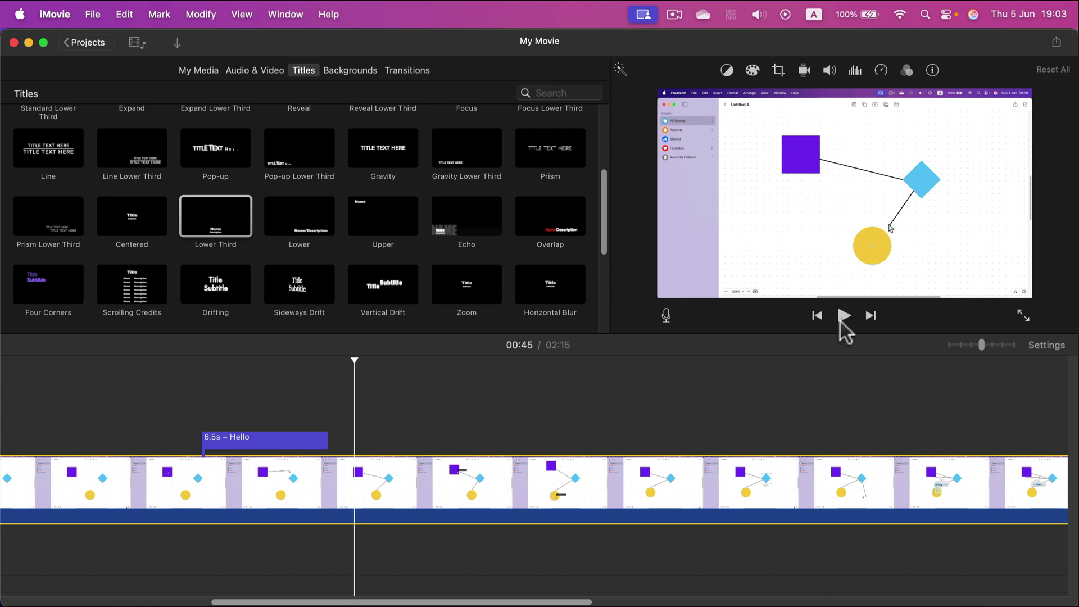
pyautogui.click(354, 438)
pyautogui.click(308, 440)
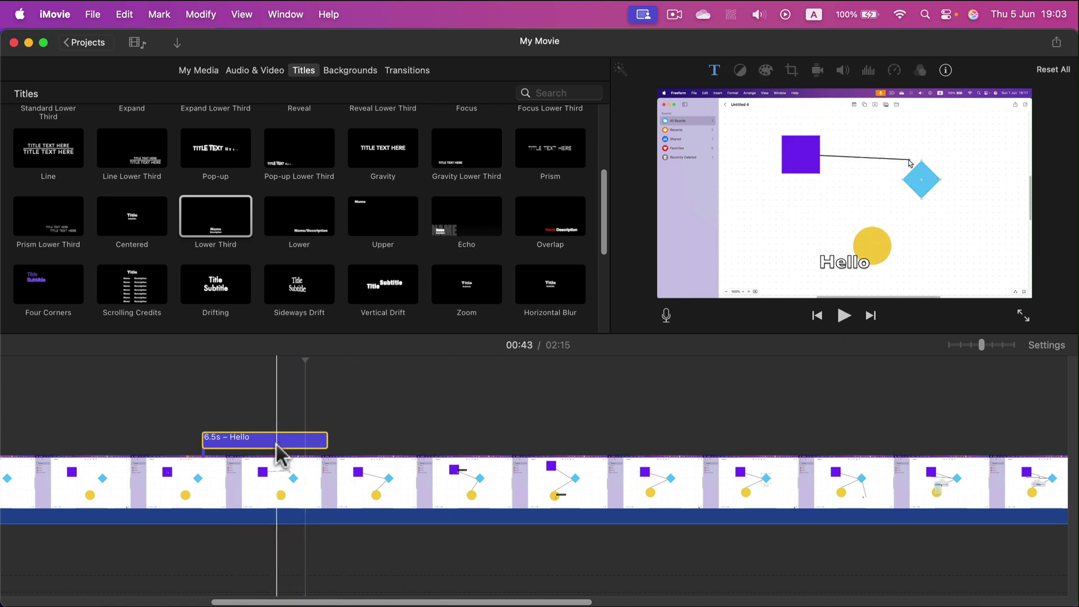
# Copy and paste the Hello title, moving the duplicate later in the timeline
pyautogui.press('super+c')
pyautogui.click(384, 387)
pyautogui.press('super+v')
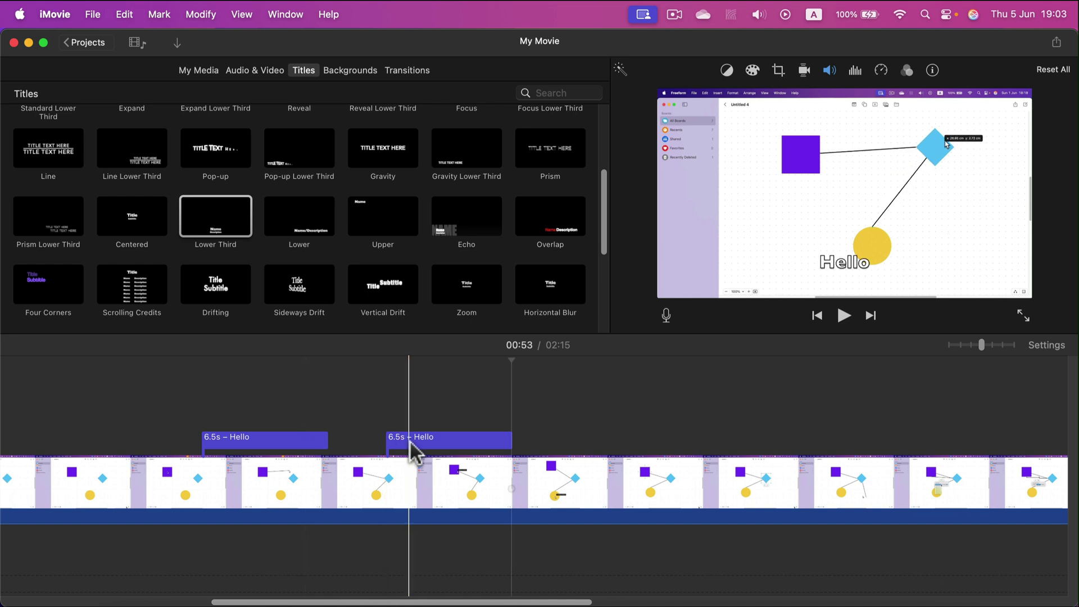
pyautogui.moveTo(434, 440)
pyautogui.mouseDown()
pyautogui.moveTo(565, 440)
pyautogui.moveTo(447, 440)
pyautogui.mouseUp()
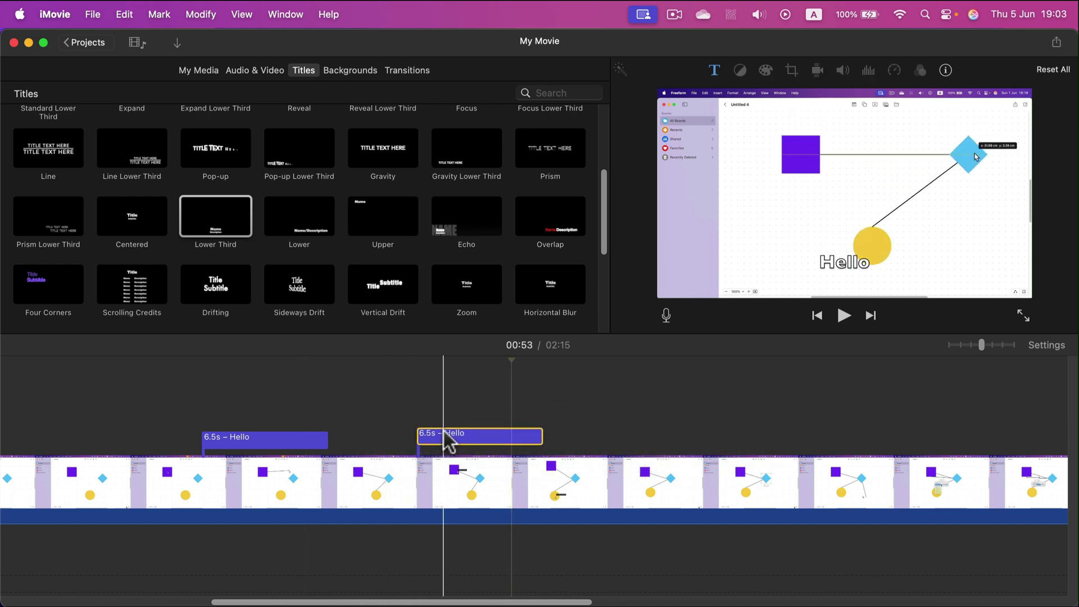
# Change the duplicate's text to 'New Text', play it back, and select it
pyautogui.doubleClick(837, 265)
pyautogui.write('New Text')
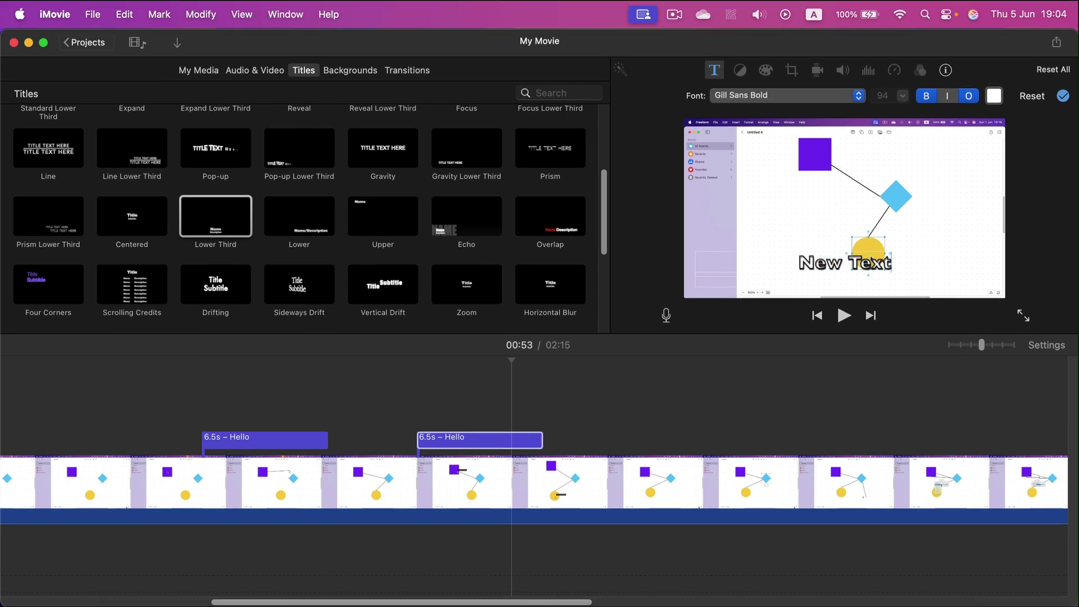
pyautogui.click(417, 368)
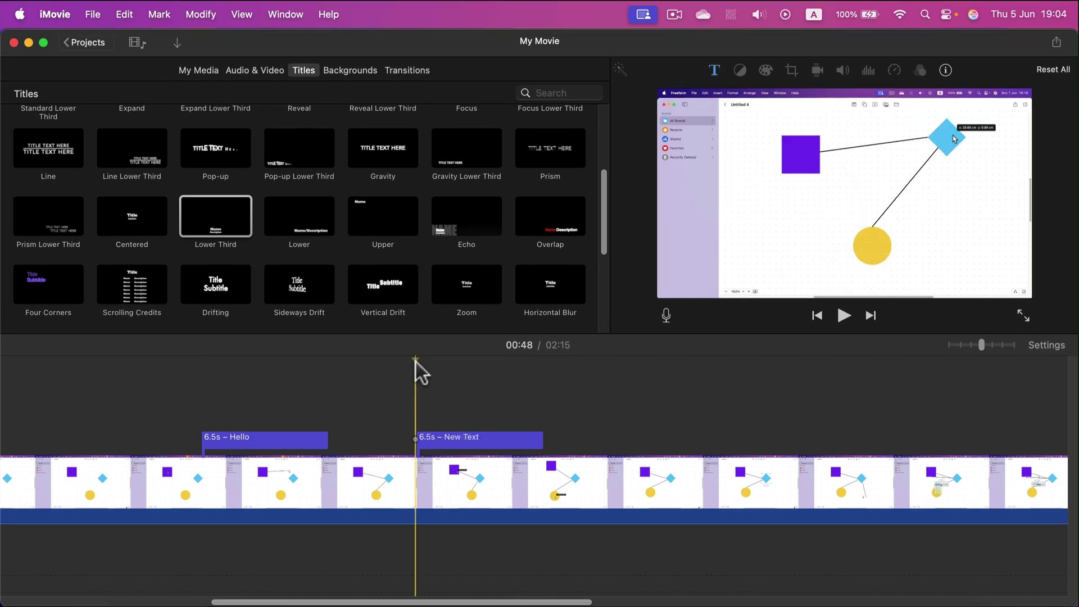
pyautogui.click(843, 315)
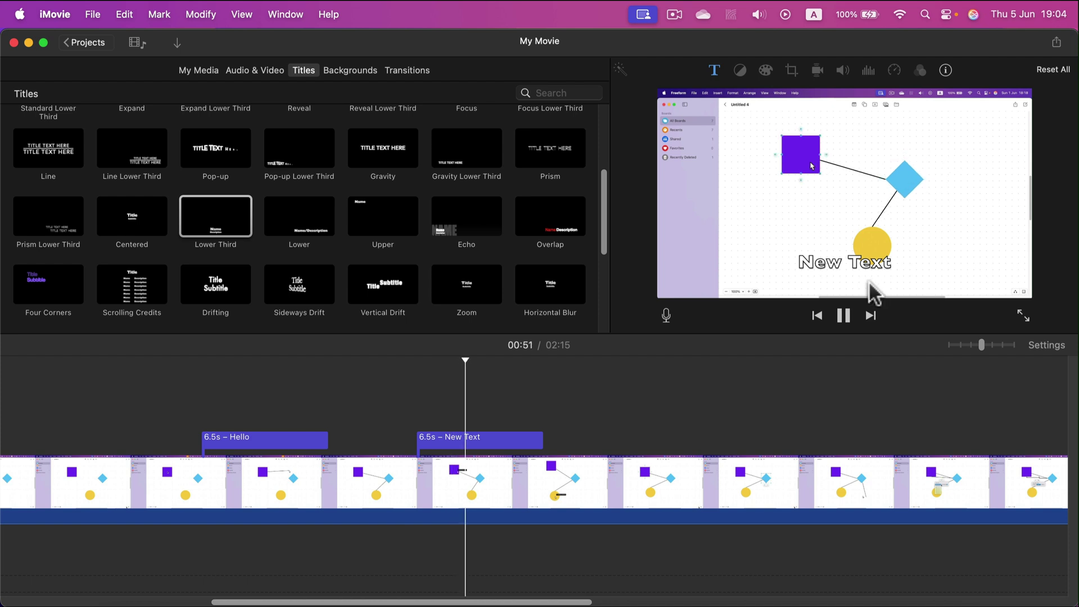
pyautogui.click(844, 315)
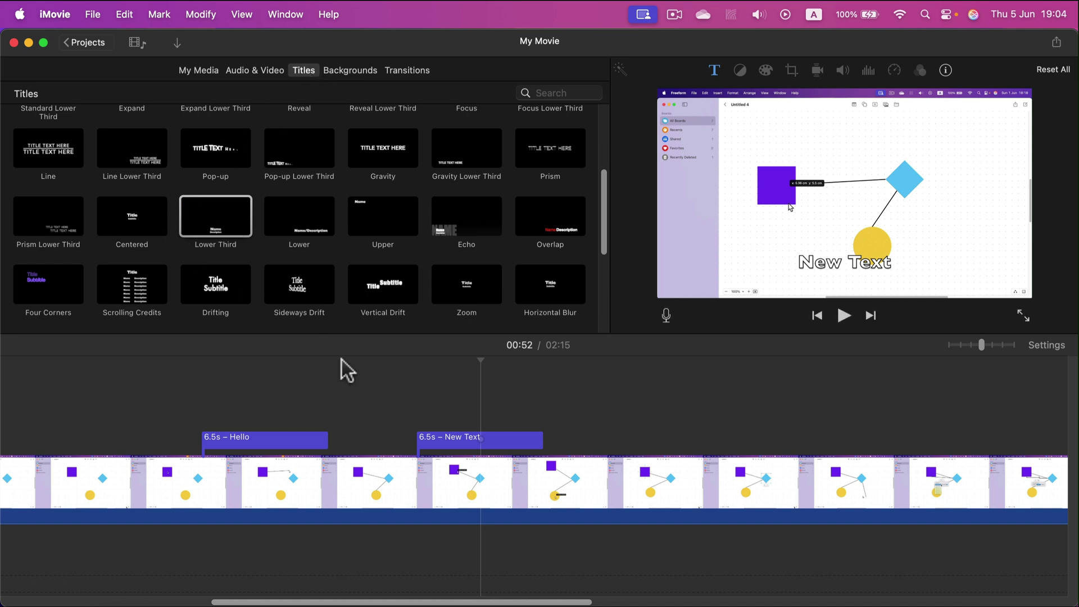
pyautogui.click(473, 438)
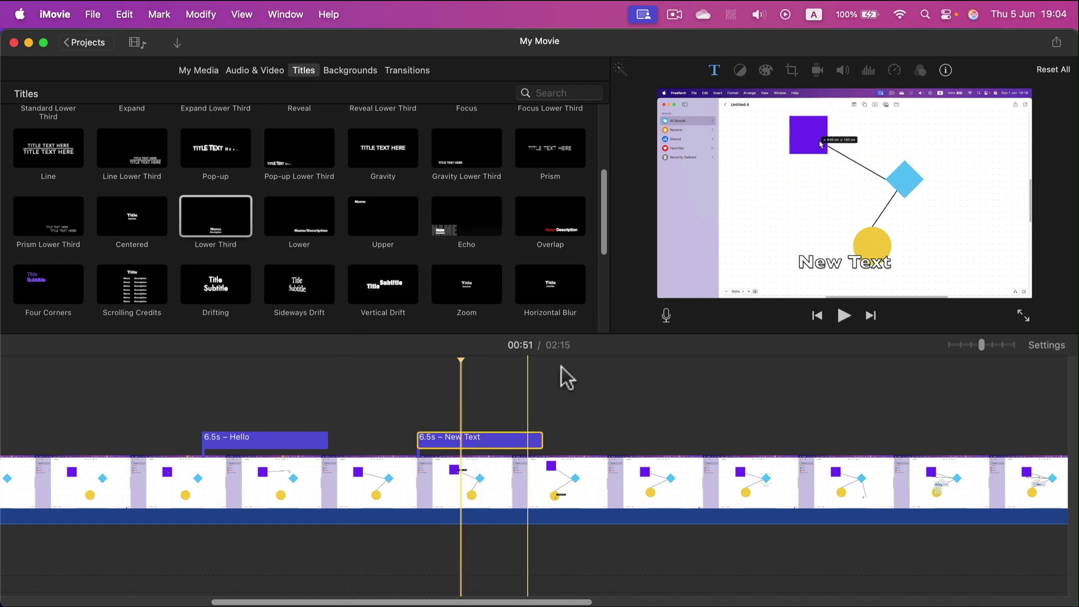
# Set the New Text title to Avenir Next Ultra Light in lemon yellow
pyautogui.doubleClick(826, 260)
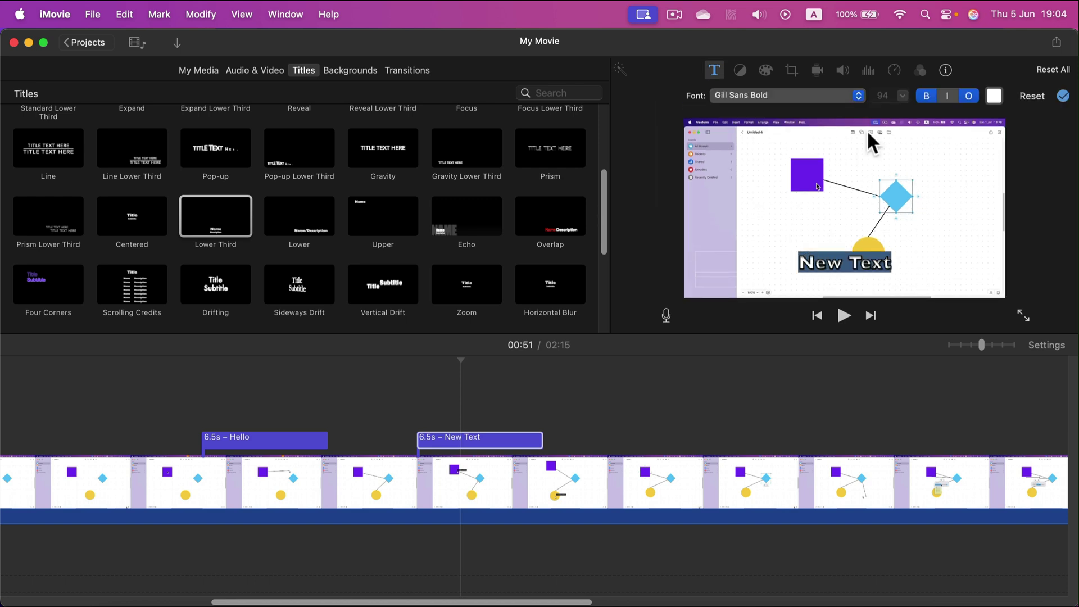
pyautogui.click(859, 95)
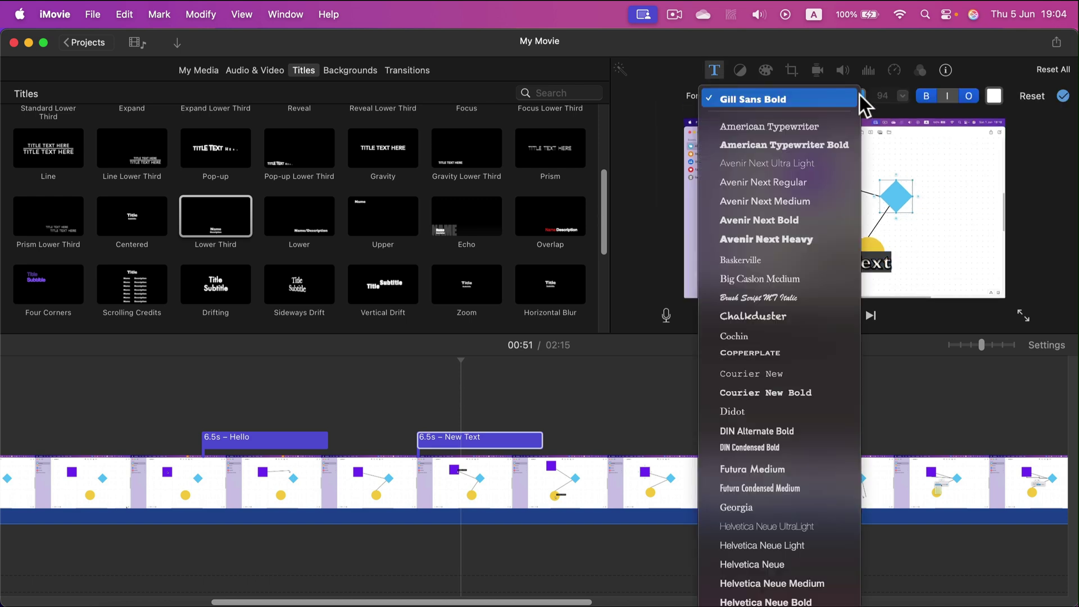
pyautogui.click(811, 162)
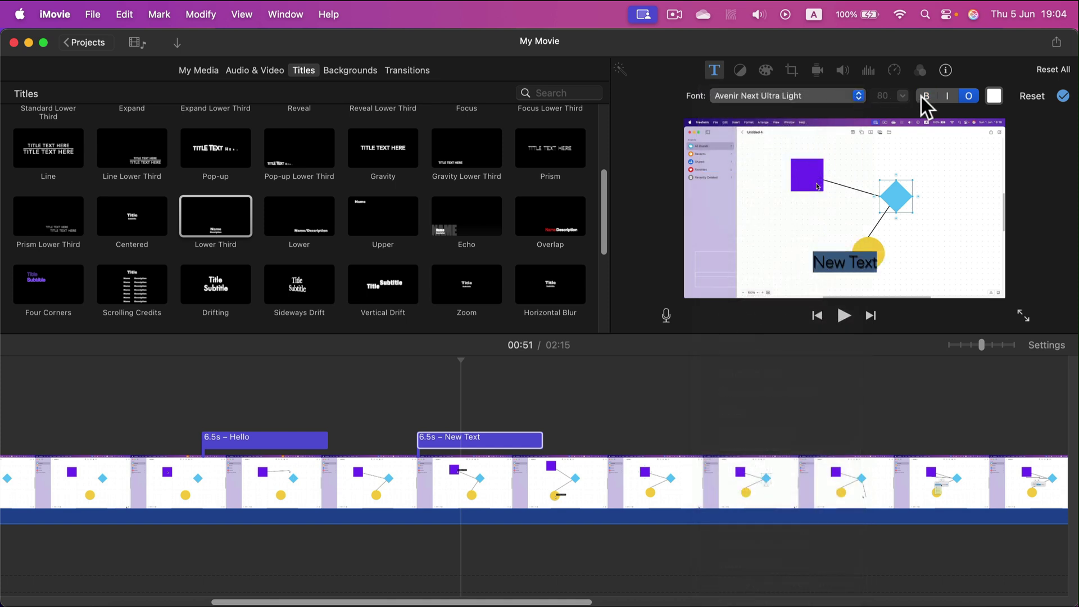
pyautogui.click(995, 95)
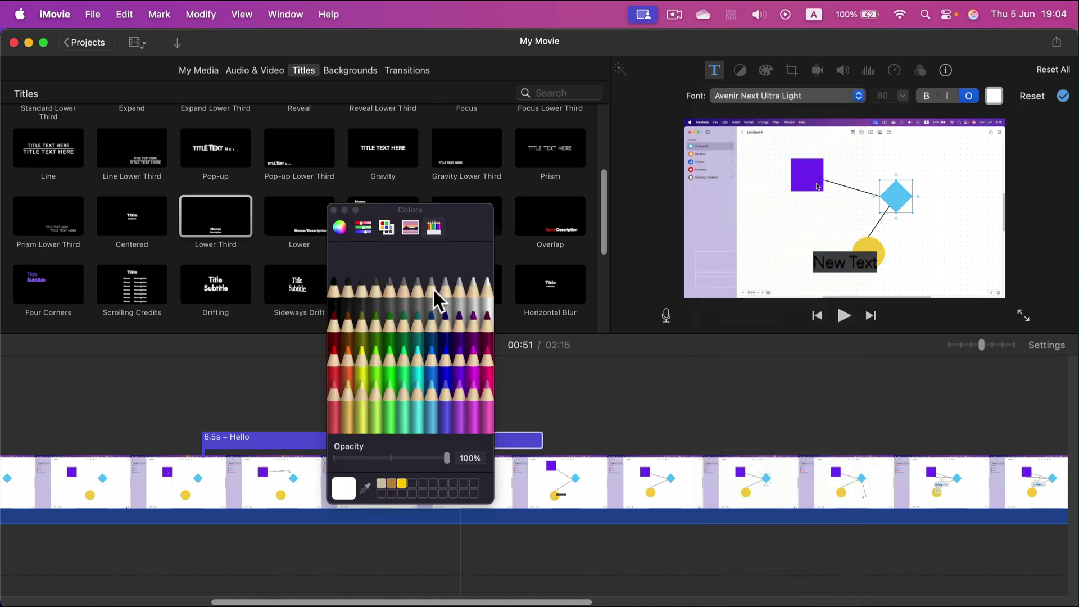
pyautogui.click(366, 370)
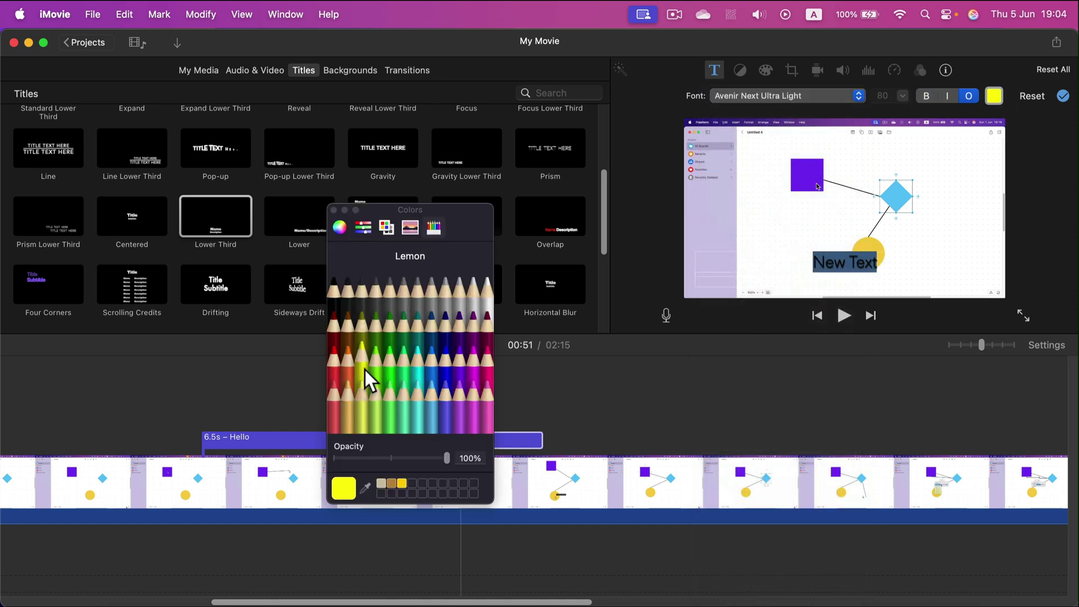
pyautogui.click(336, 211)
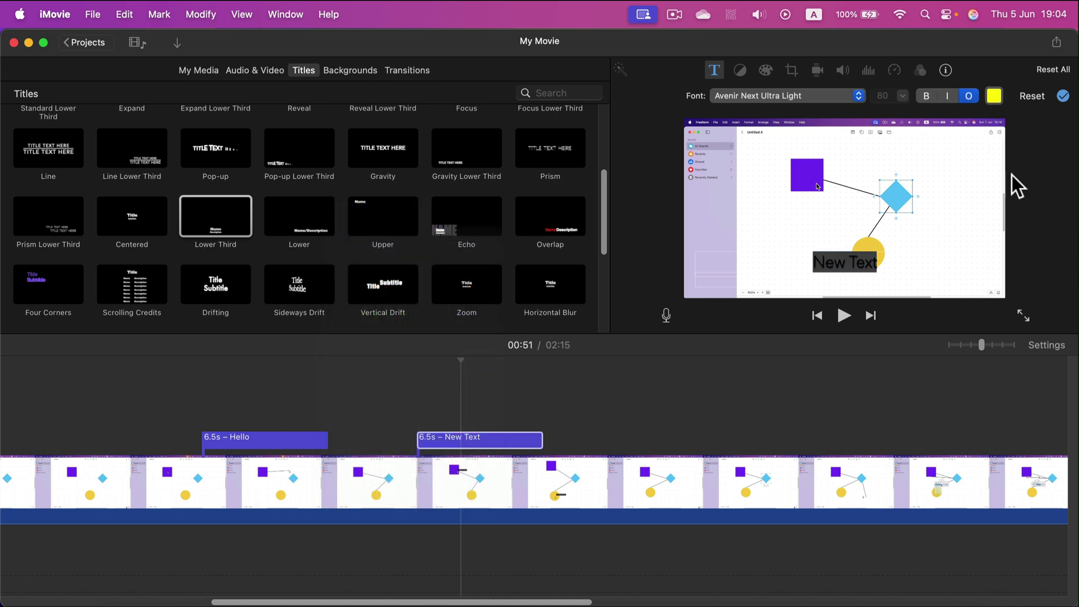
# Make the New Text line bold
pyautogui.click(944, 281)
pyautogui.doubleClick(832, 263)
pyautogui.click(926, 95)
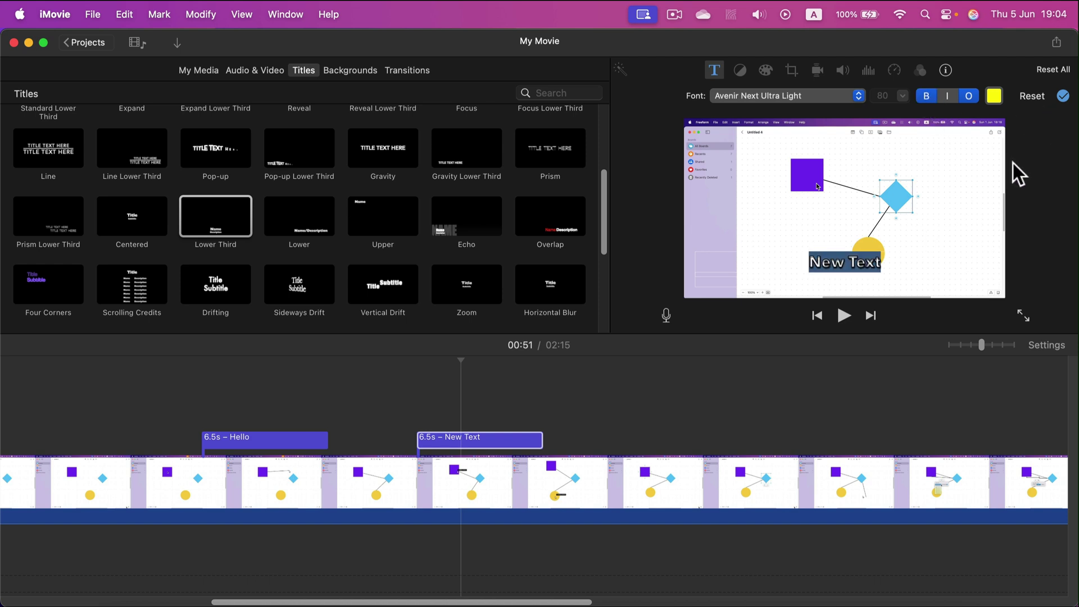
pyautogui.doubleClick(837, 262)
# Reset the second title to its Name/Description placeholders in white Gill Sans Bold
pyautogui.click(1034, 96)
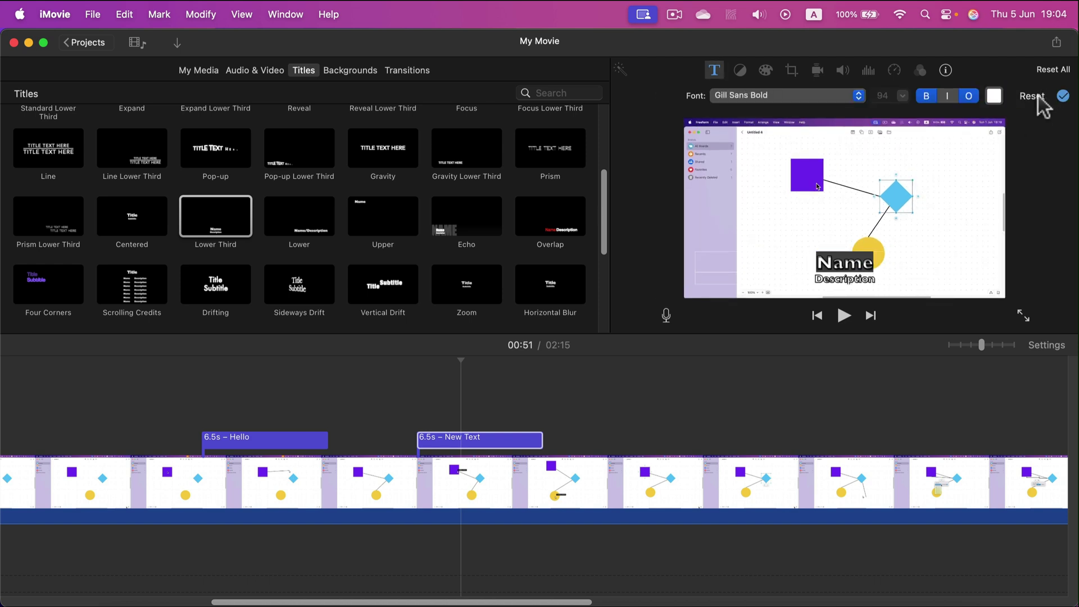